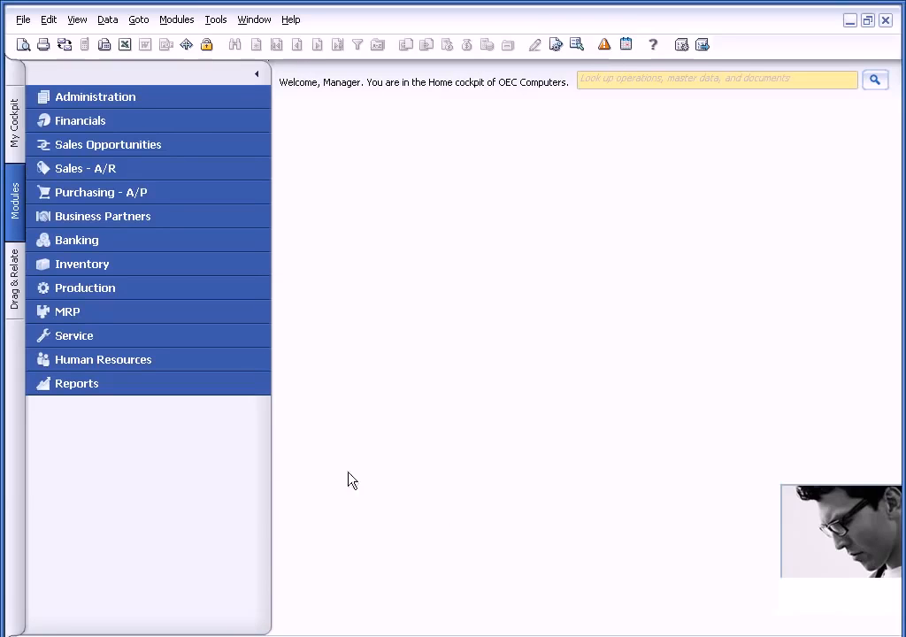
Open the Exceeds Credit Limit approval template and examine its originators, document types and the Sales Approval stage's authorizers.
{"action": "left_click", "coordinate": [153, 99]}
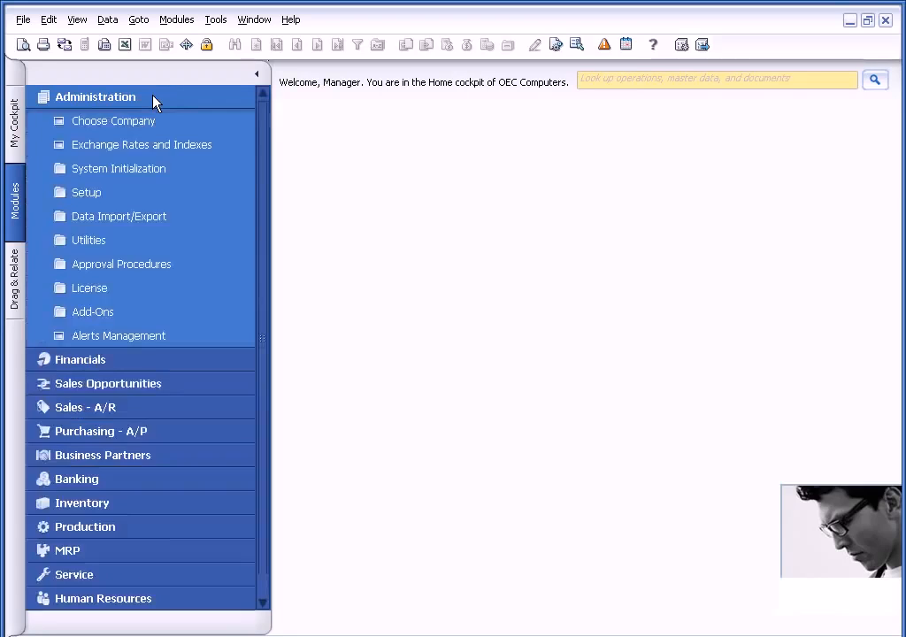
{"action": "left_click", "coordinate": [137, 267]}
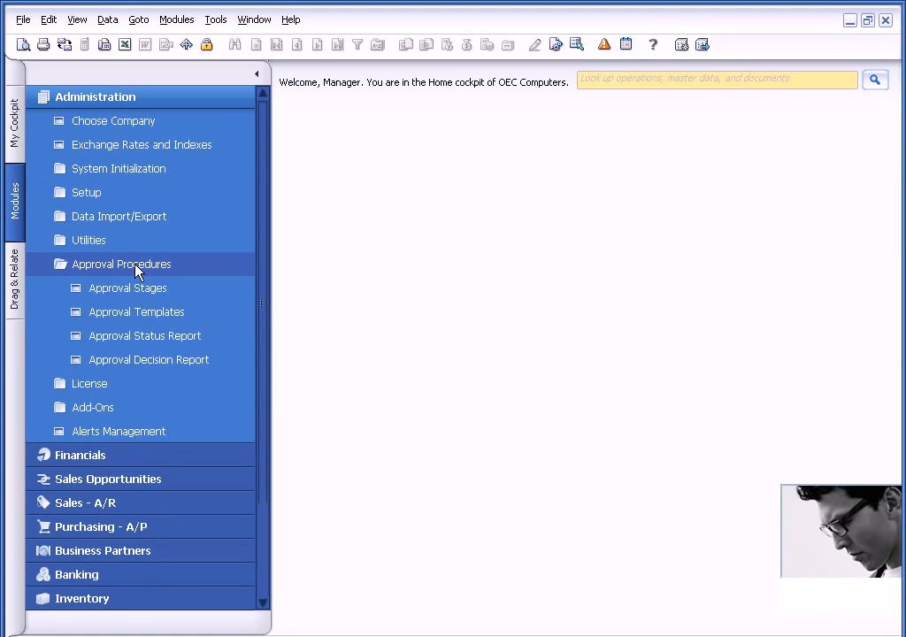
{"action": "left_click", "coordinate": [138, 314]}
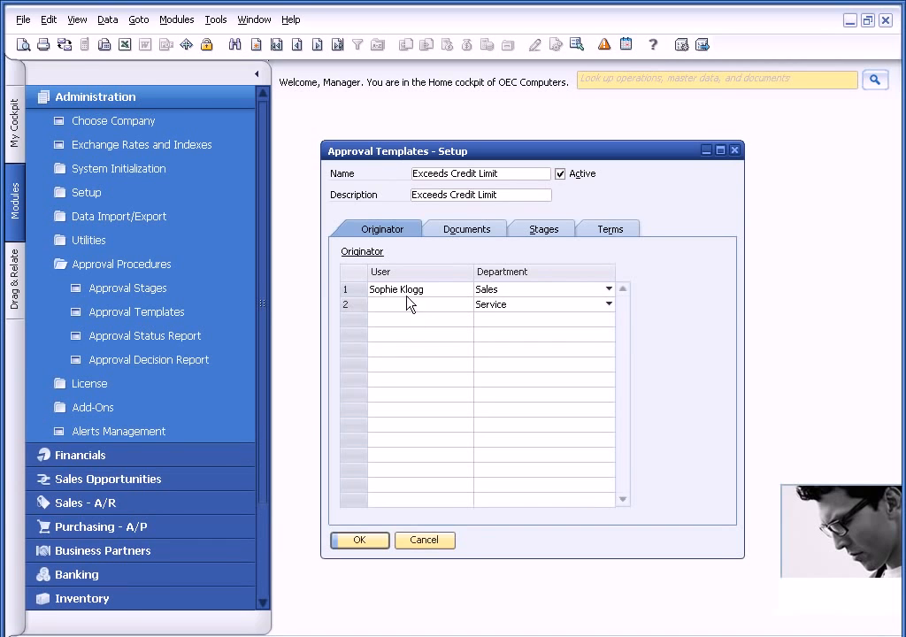
{"action": "left_click", "coordinate": [467, 232]}
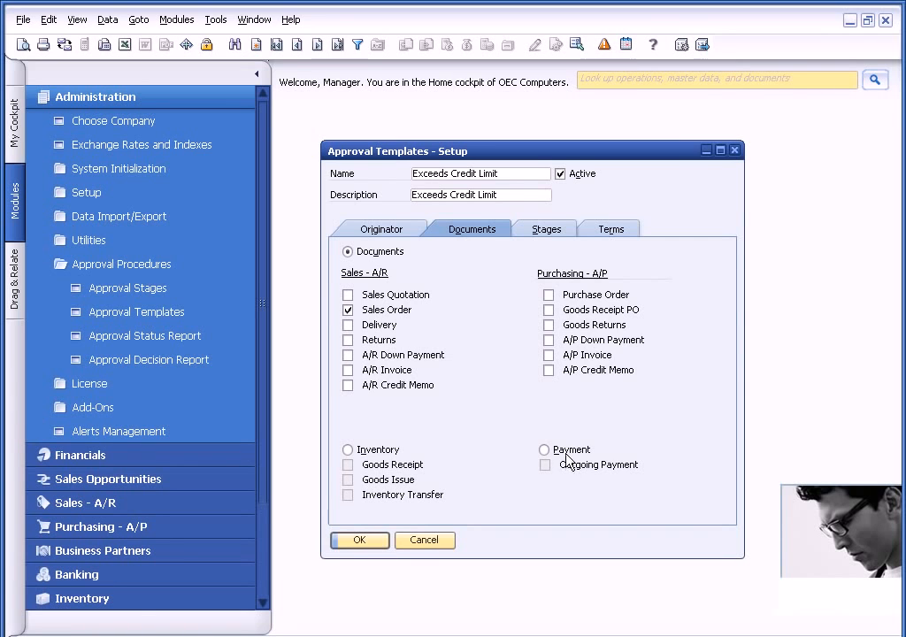
{"action": "left_click", "coordinate": [544, 232]}
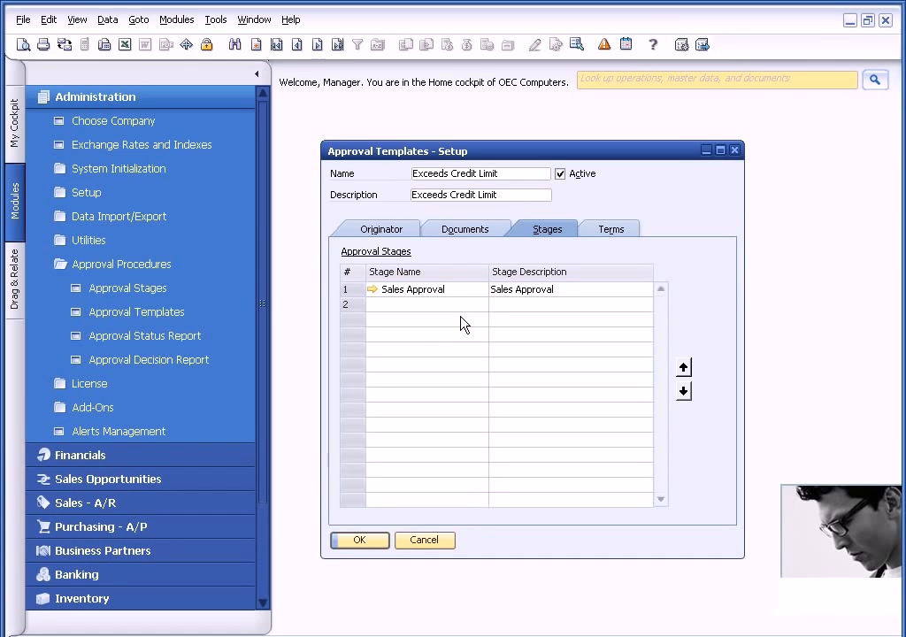
{"action": "left_click", "coordinate": [372, 290]}
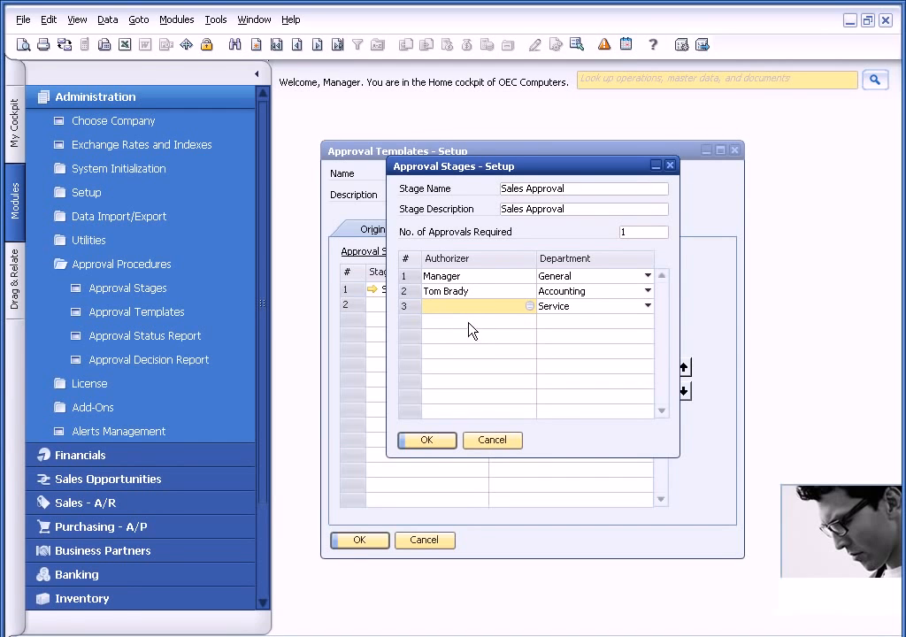
{"action": "left_click", "coordinate": [493, 442]}
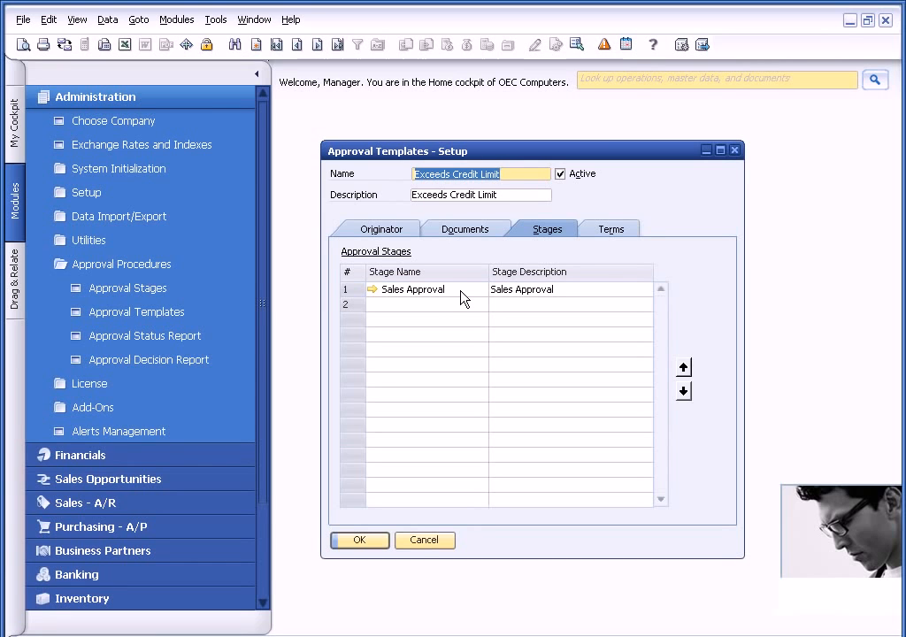
Examine the template's launch terms, including the ratio options and value for Deviation from Credit Limit, and close the template.
{"action": "left_click", "coordinate": [612, 231]}
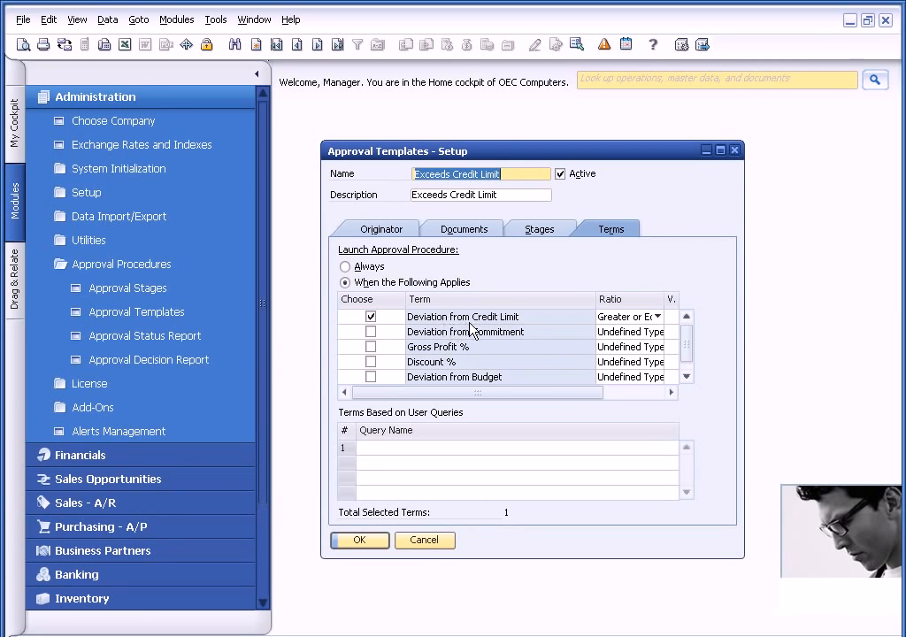
{"action": "left_click_drag", "start_coordinate": [562, 395], "coordinate": [614, 375]}
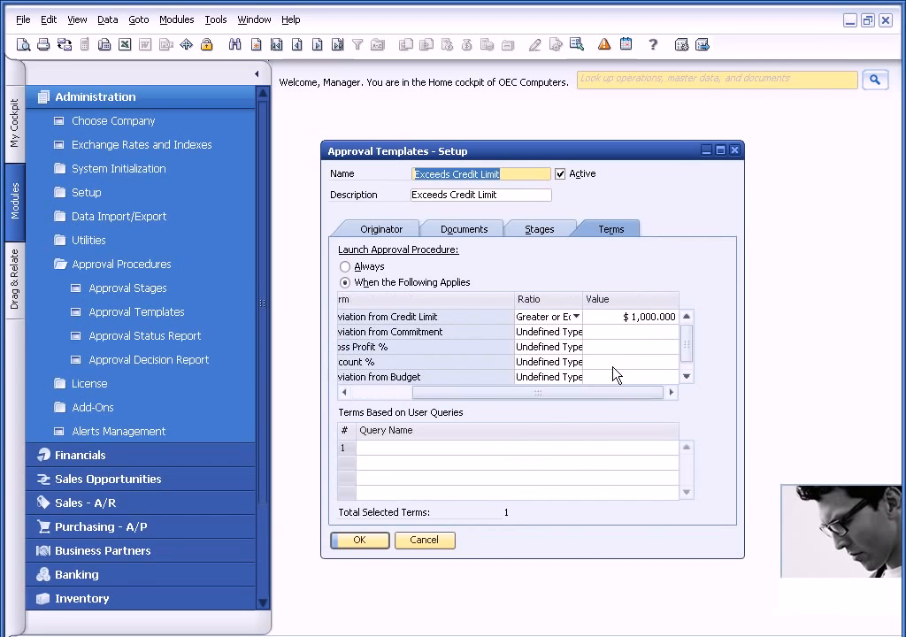
{"action": "left_click", "coordinate": [577, 317]}
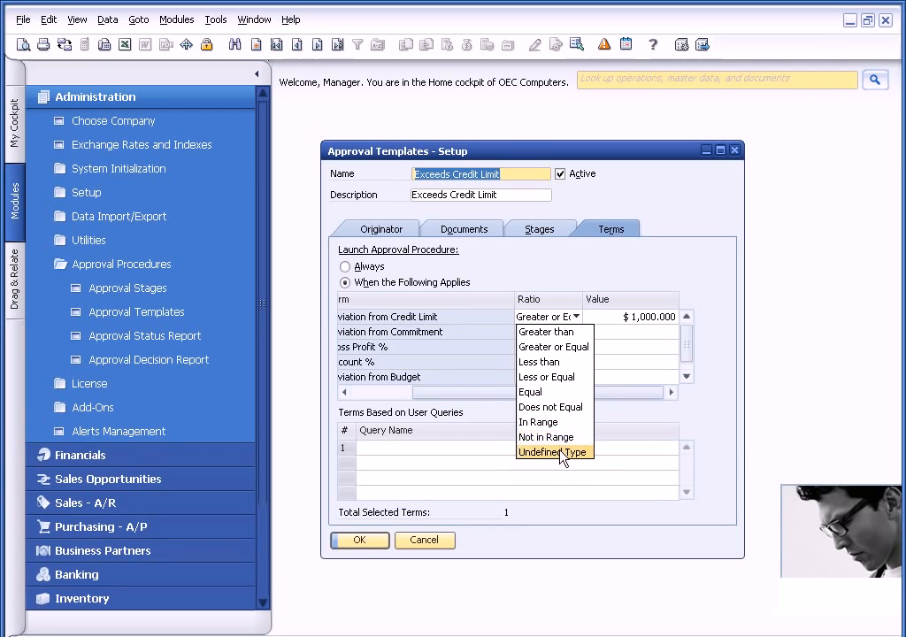
{"action": "left_click", "coordinate": [559, 349]}
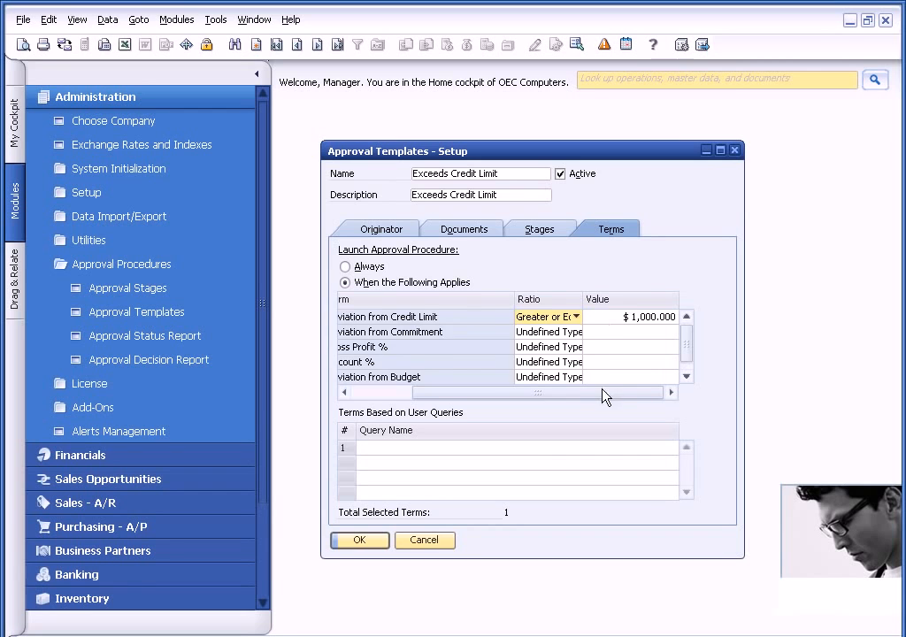
{"action": "left_click_drag", "start_coordinate": [601, 395], "coordinate": [530, 395]}
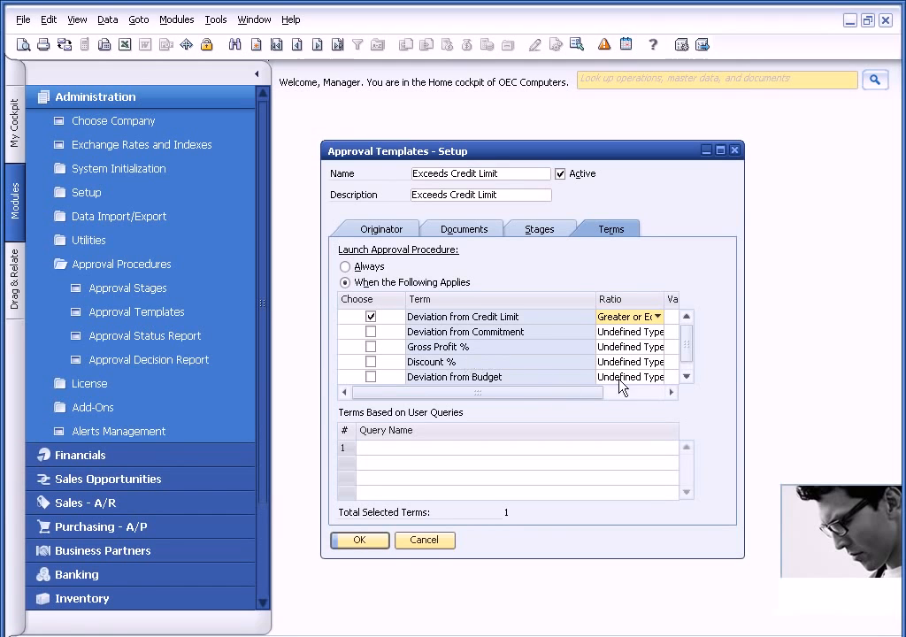
{"action": "left_click_drag", "start_coordinate": [686, 342], "coordinate": [687, 359]}
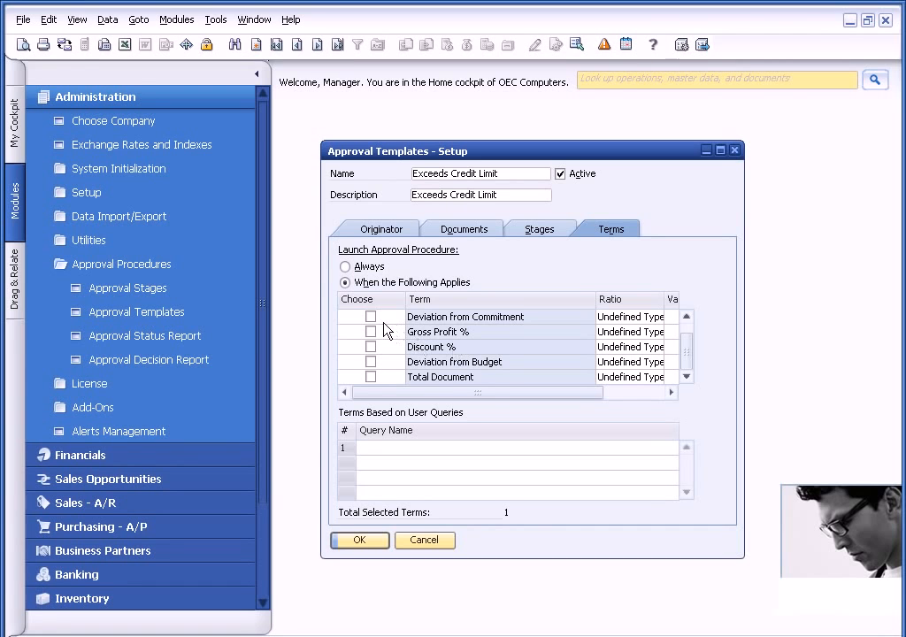
{"action": "left_click_drag", "start_coordinate": [684, 358], "coordinate": [684, 330]}
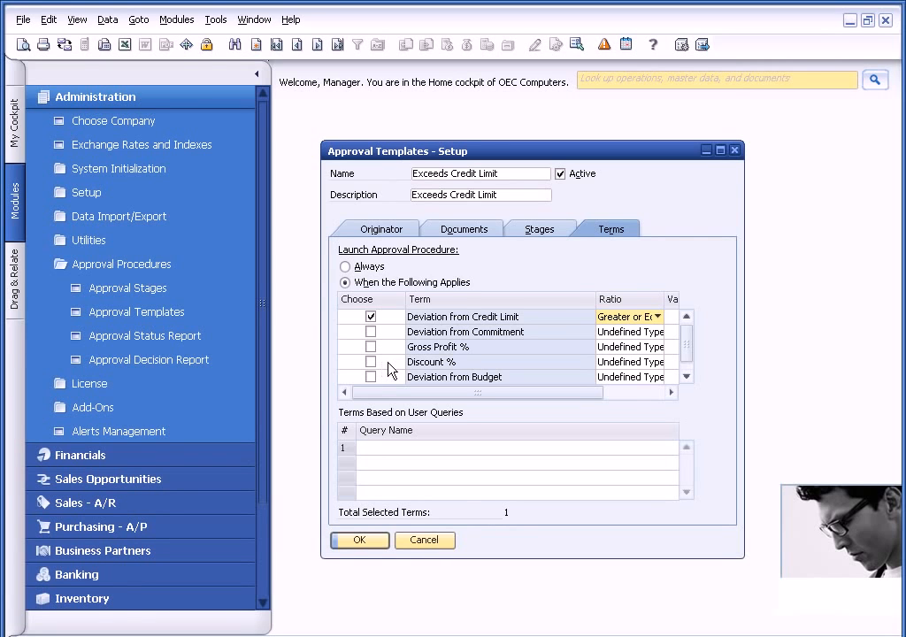
{"action": "left_click", "coordinate": [370, 541]}
{"action": "left_click", "coordinate": [210, 105]}
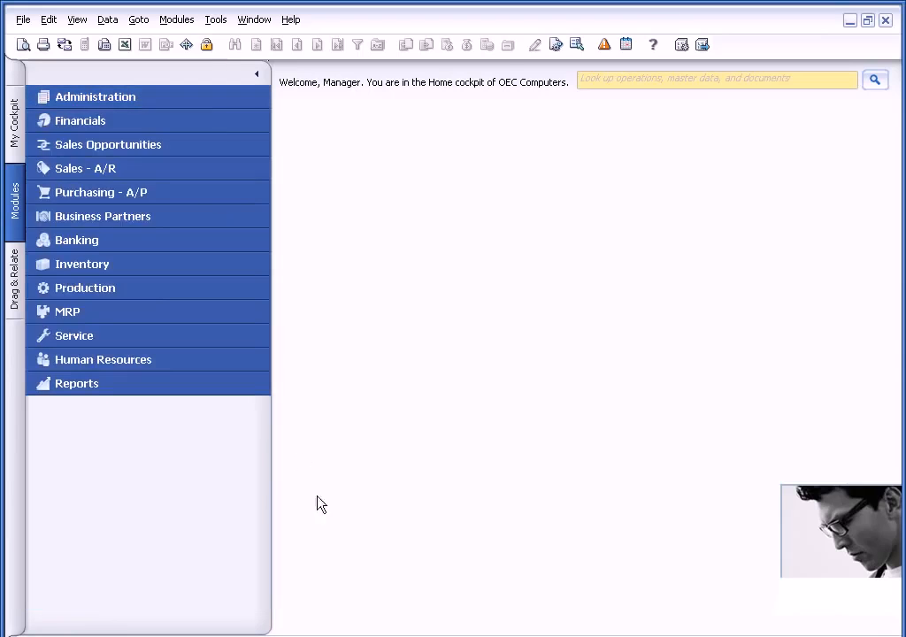
Switch to the salesperson's SAP Business One session and start a sales order for Earthshaker Corporation.
{"action": "key", "text": "alt+Tab"}
{"action": "key", "text": "alt+Tab"}
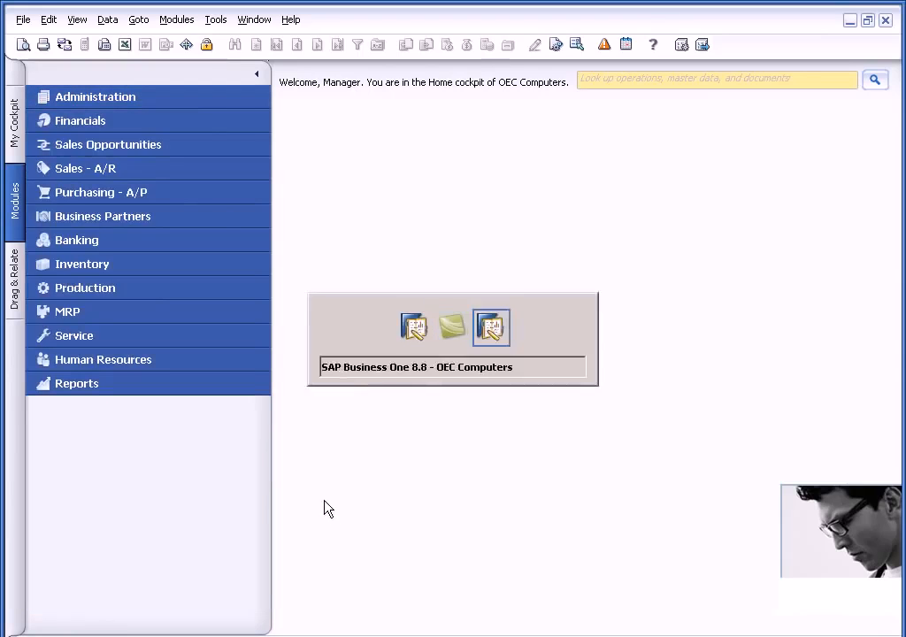
{"action": "left_click", "coordinate": [169, 123]}
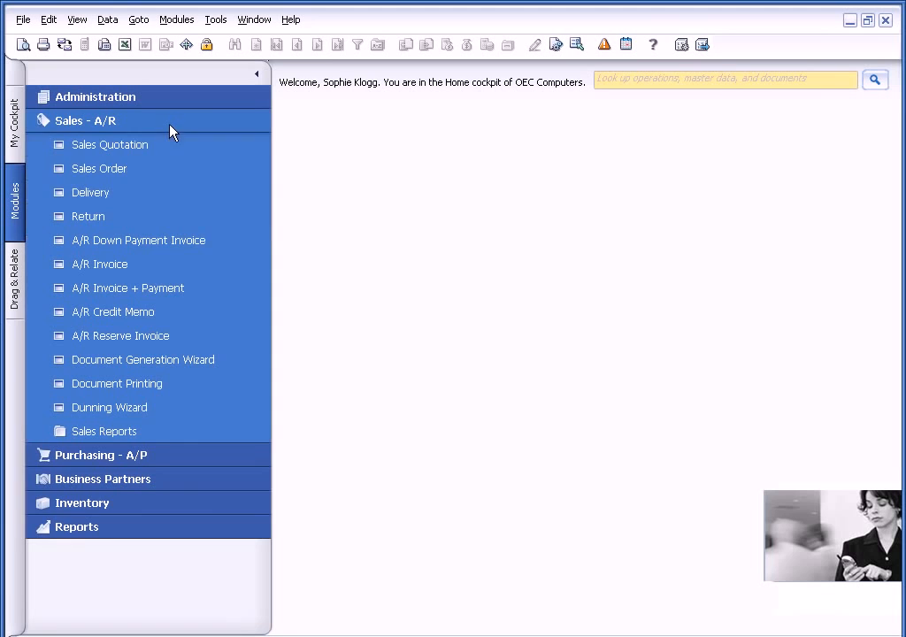
{"action": "left_click", "coordinate": [142, 172]}
{"action": "left_click", "coordinate": [362, 118]}
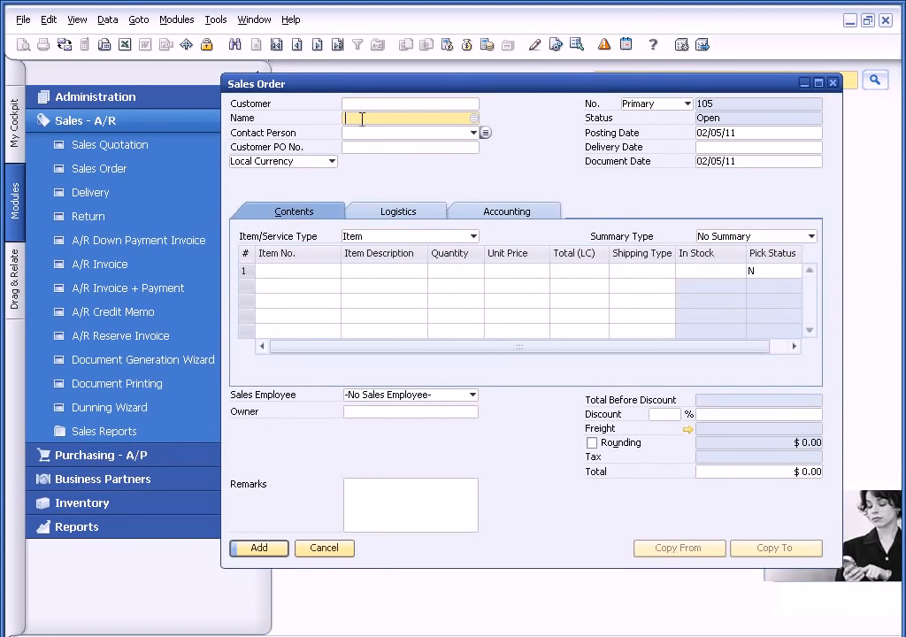
{"action": "type", "text": "ear"}
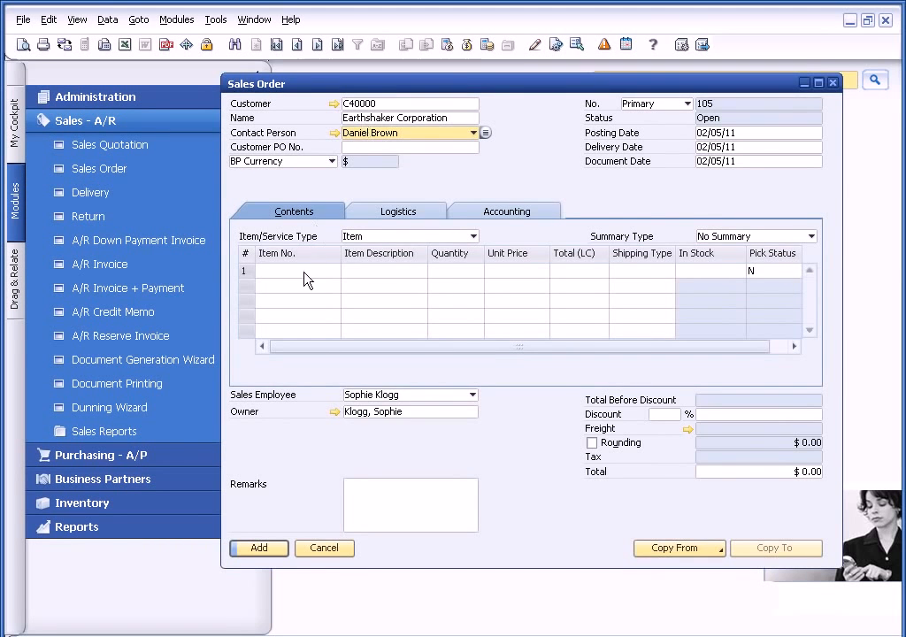
Add items A00001 and A00002 to the sales order from the item list.
{"action": "left_click", "coordinate": [301, 271]}
{"action": "key", "text": "Tab"}
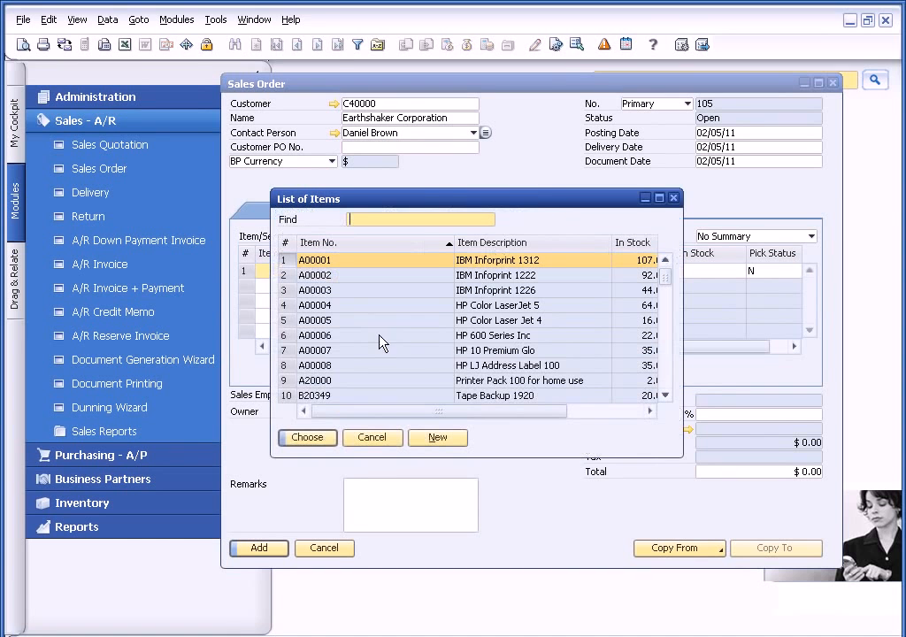
{"action": "key", "text": "shift+Down"}
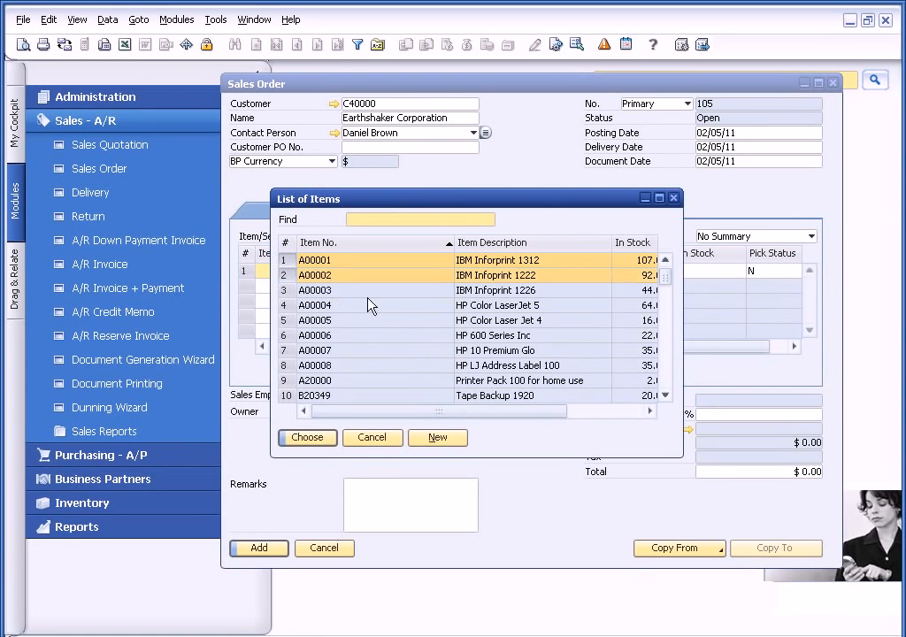
{"action": "left_click", "coordinate": [305, 438]}
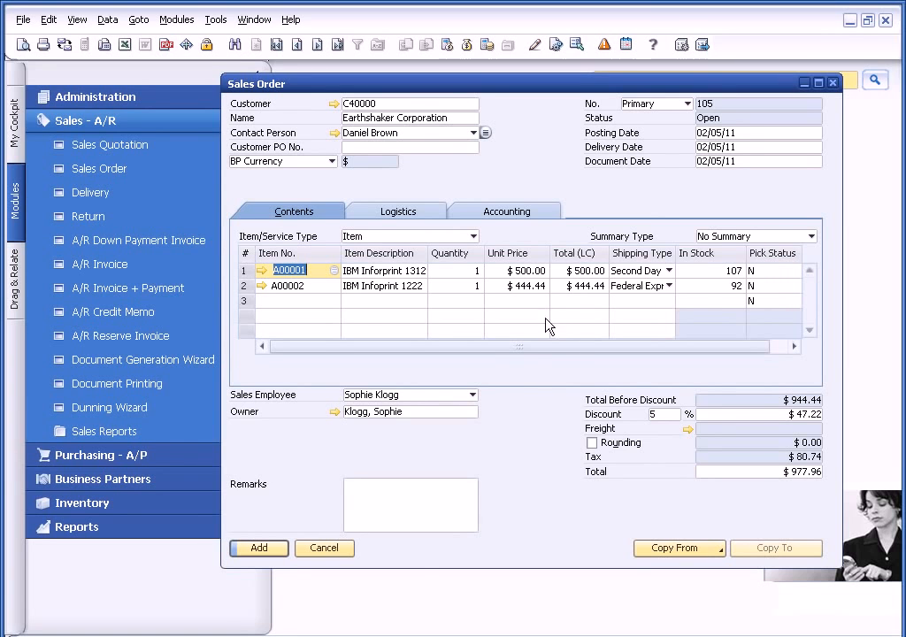
Submit the sales order for approval with the remark "Work w/ me", accept updating the rows' delivery date, and close the blank order form.
{"action": "left_click", "coordinate": [259, 547]}
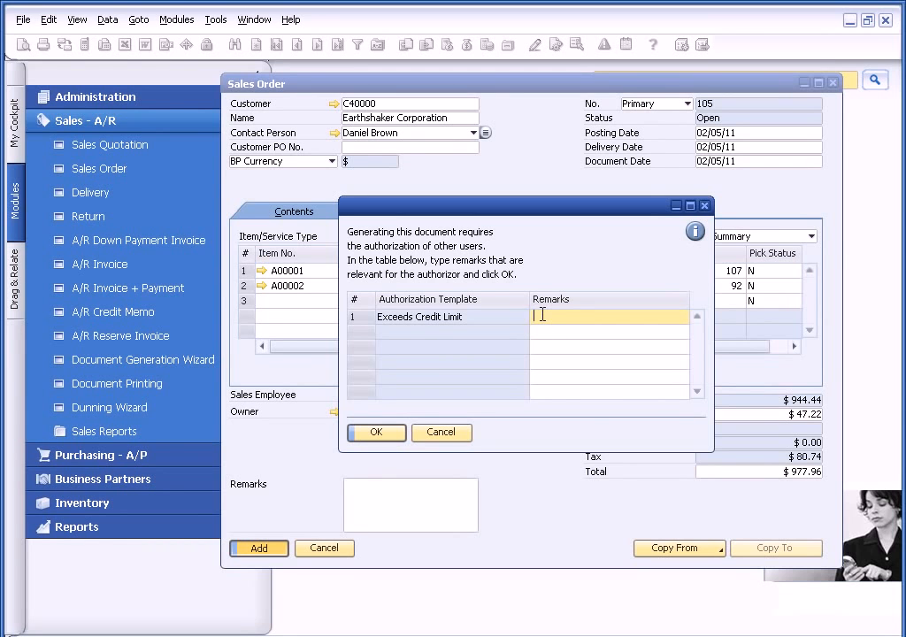
{"action": "type", "text": "Work w/ me"}
{"action": "left_click", "coordinate": [378, 433]}
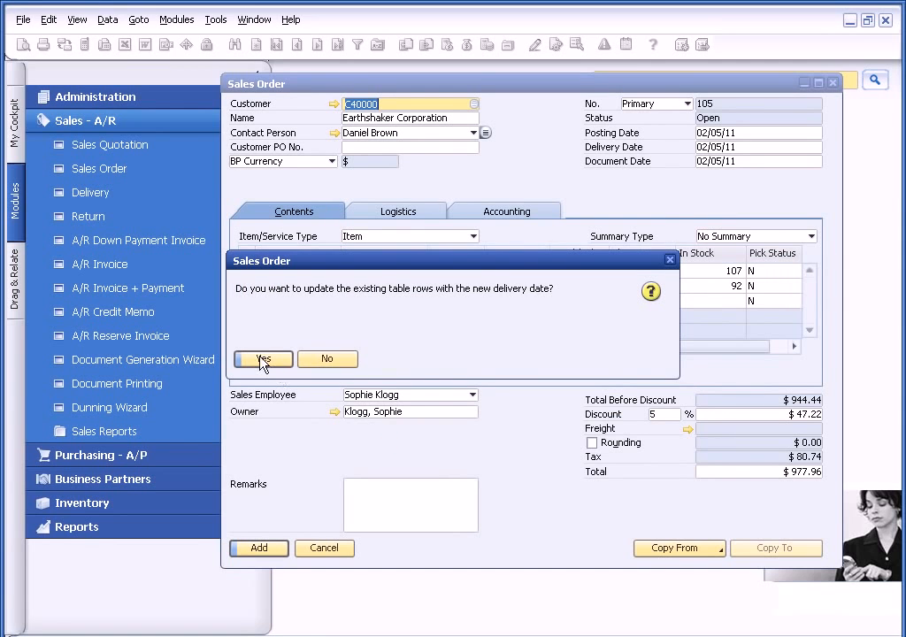
{"action": "left_click", "coordinate": [262, 359]}
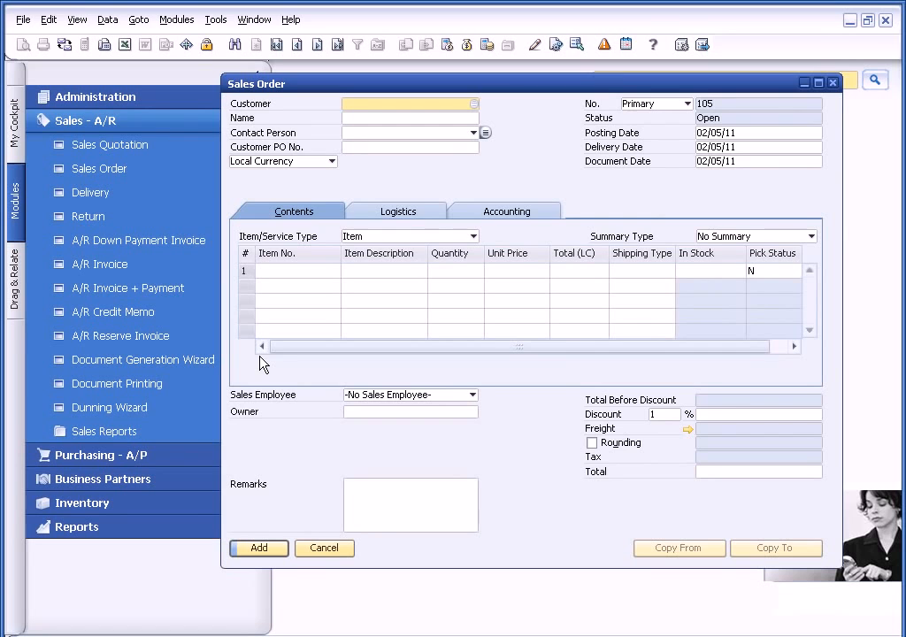
{"action": "left_click", "coordinate": [324, 548]}
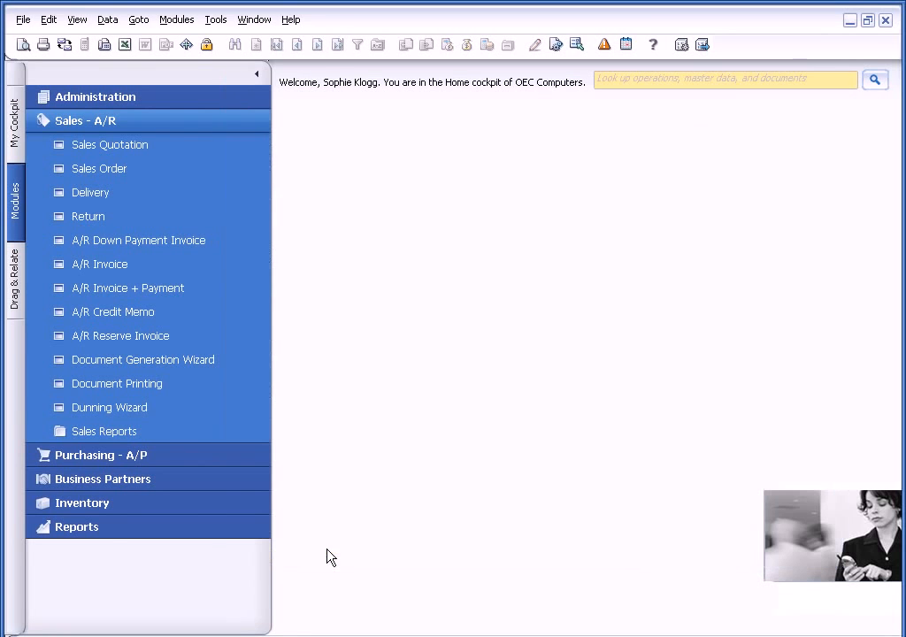
{"action": "left_click", "coordinate": [217, 124]}
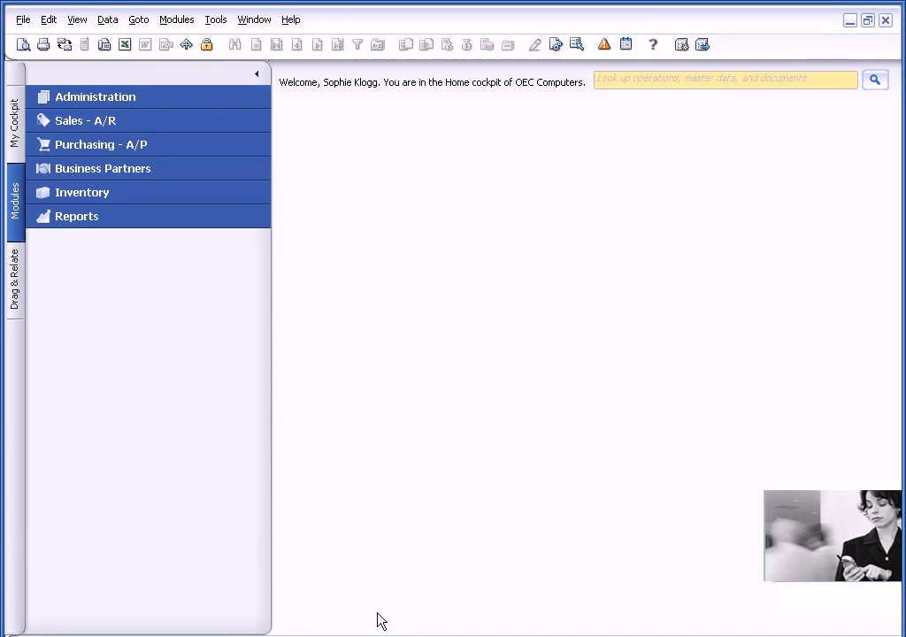
Switch to the manager's SAP Business One session, open the Request for Document Approval message and review its draft sales order.
{"action": "key", "text": "alt+Tab"}
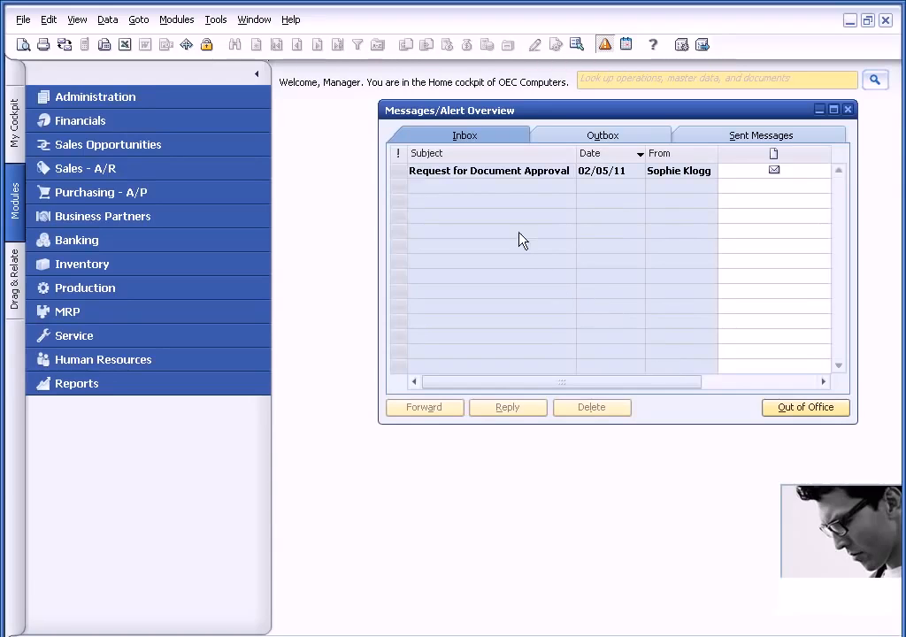
{"action": "left_click", "coordinate": [501, 173]}
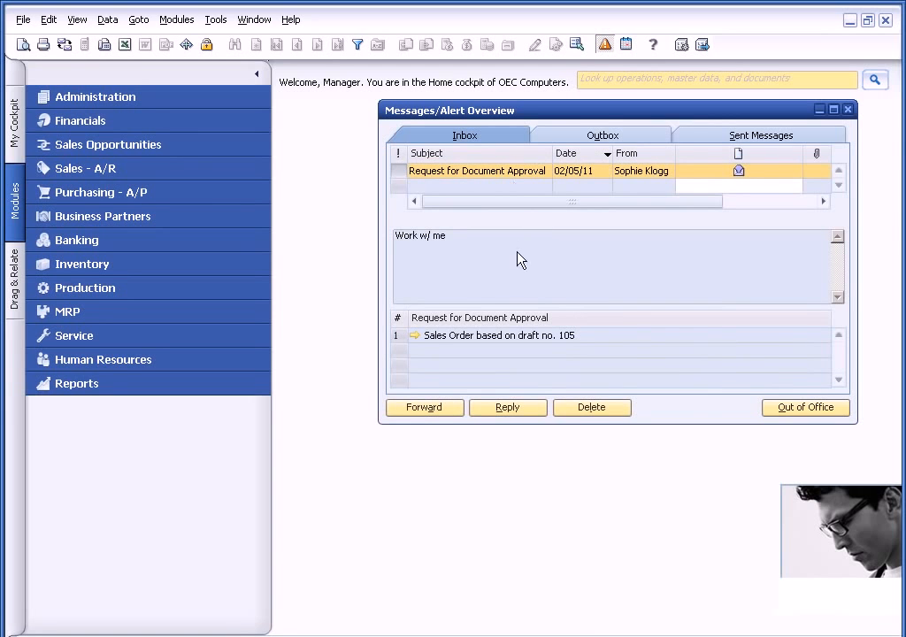
{"action": "left_click", "coordinate": [414, 336]}
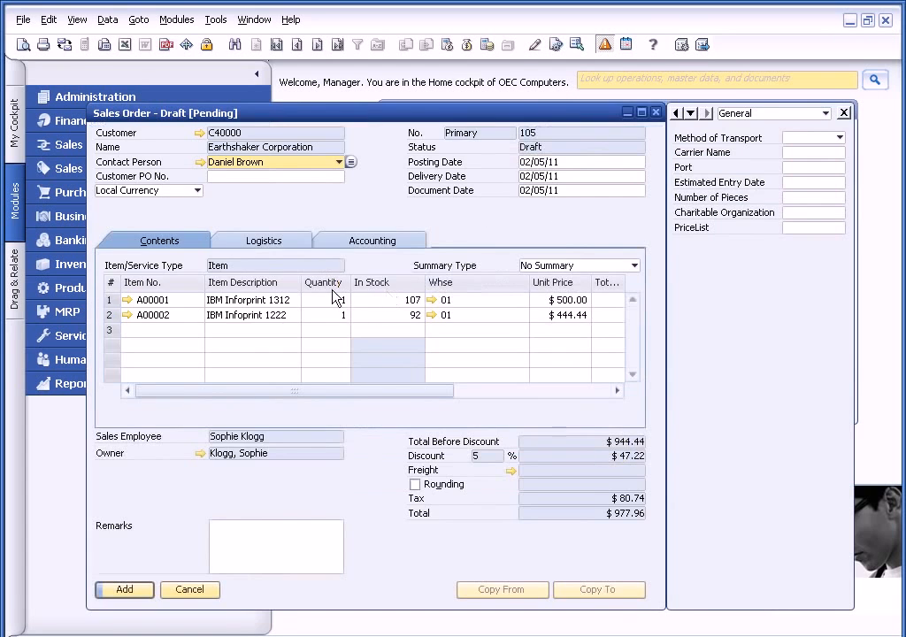
{"action": "left_click", "coordinate": [656, 113]}
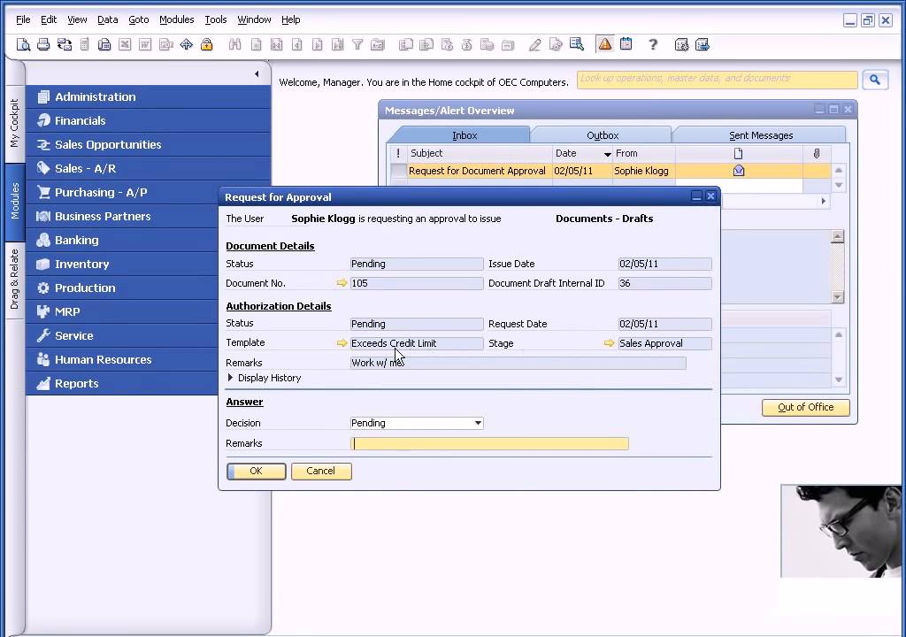
Review the originator, documents, stages and terms of the Exceeds Credit Limit template, including the Sales Approval stage's authorizers, and close the template.
{"action": "left_click", "coordinate": [342, 343]}
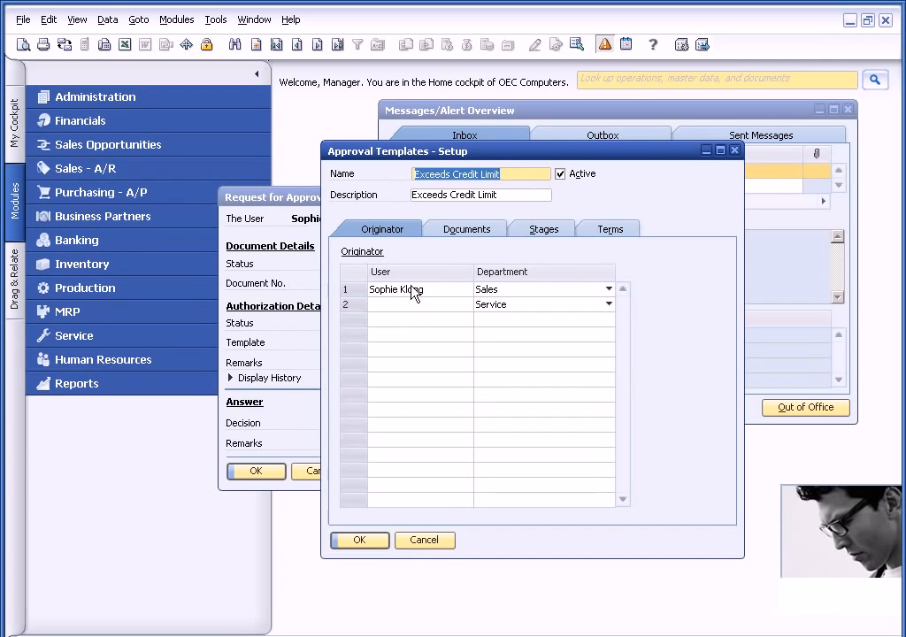
{"action": "left_click", "coordinate": [452, 234]}
{"action": "left_click", "coordinate": [545, 230]}
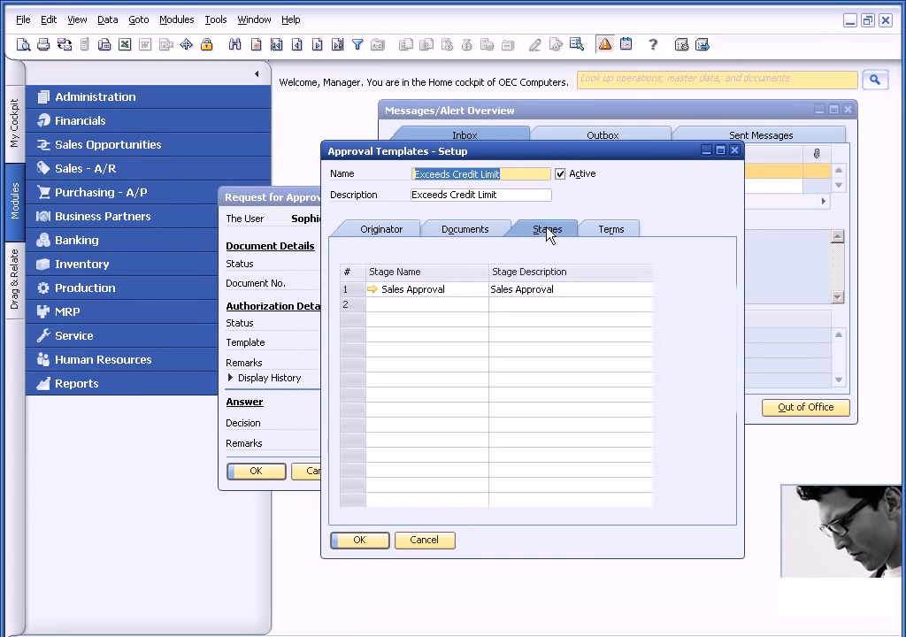
{"action": "left_click", "coordinate": [373, 290]}
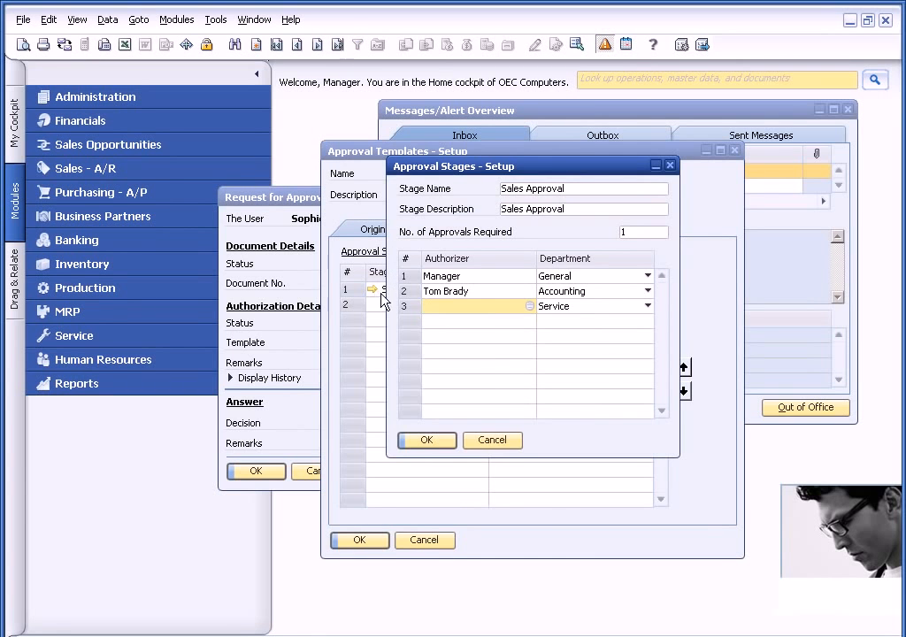
{"action": "left_click", "coordinate": [492, 440]}
{"action": "left_click", "coordinate": [609, 234]}
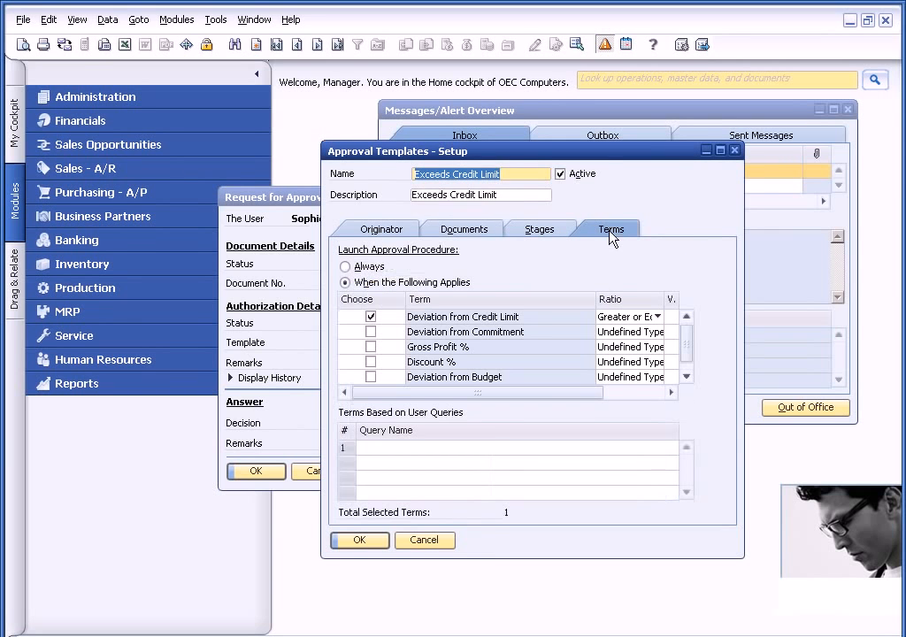
{"action": "left_click", "coordinate": [425, 540]}
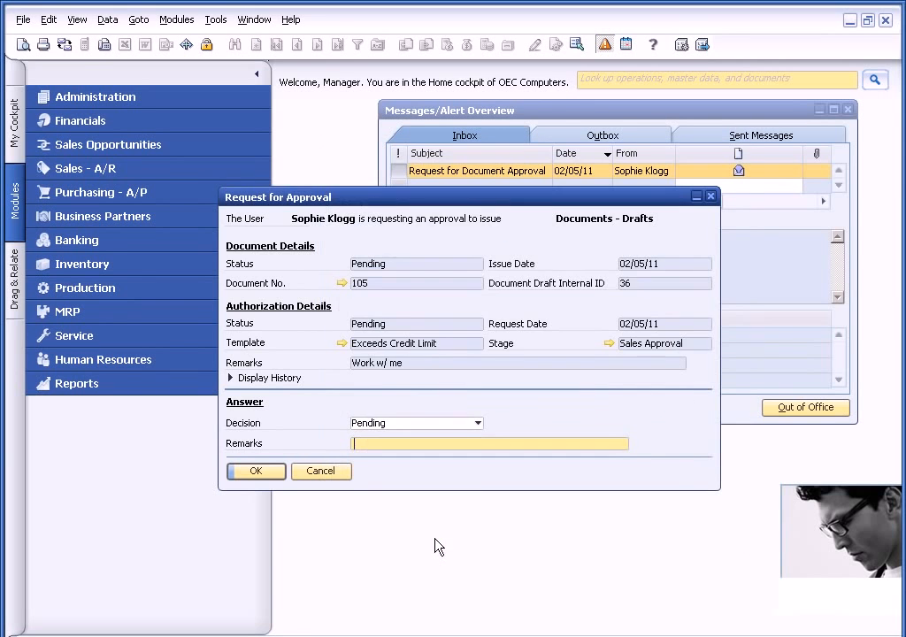
Display the request's approval history, set the decision to Approved with the remark "Okay this time", and close the request and the message overview.
{"action": "left_click", "coordinate": [232, 378]}
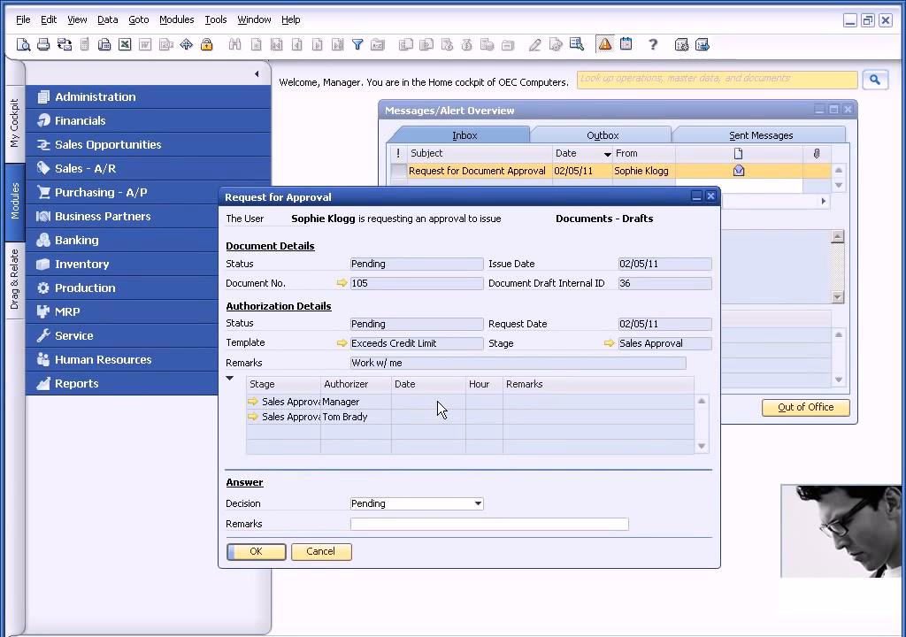
{"action": "left_click", "coordinate": [479, 505]}
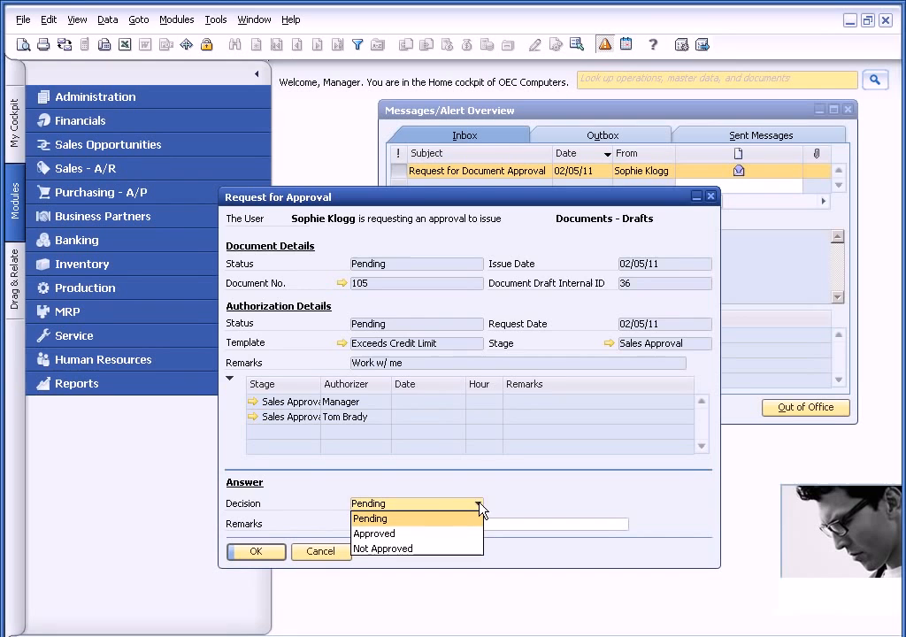
{"action": "left_click", "coordinate": [398, 534]}
{"action": "left_click", "coordinate": [376, 523]}
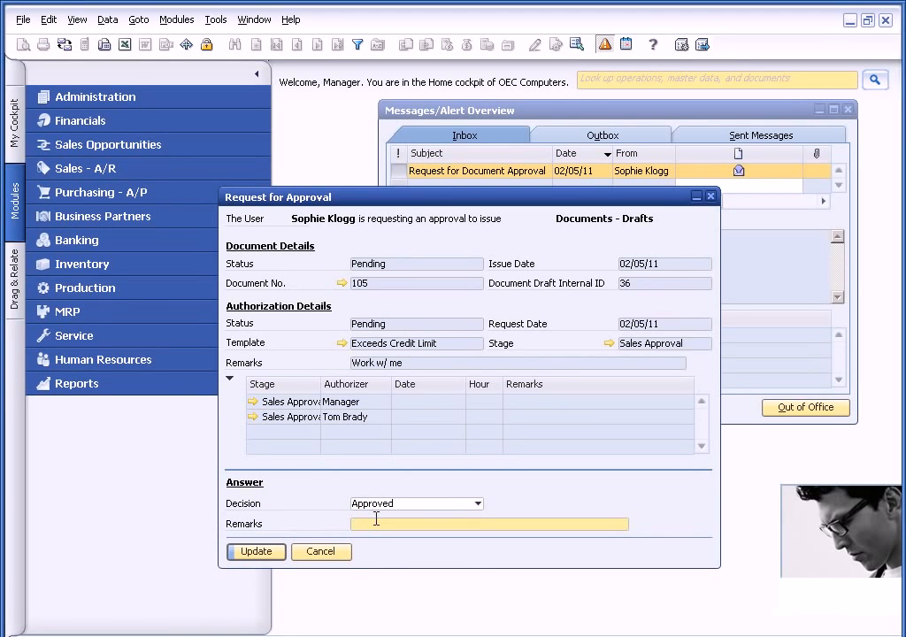
{"action": "type", "text": "Okay this time"}
{"action": "left_click", "coordinate": [256, 554]}
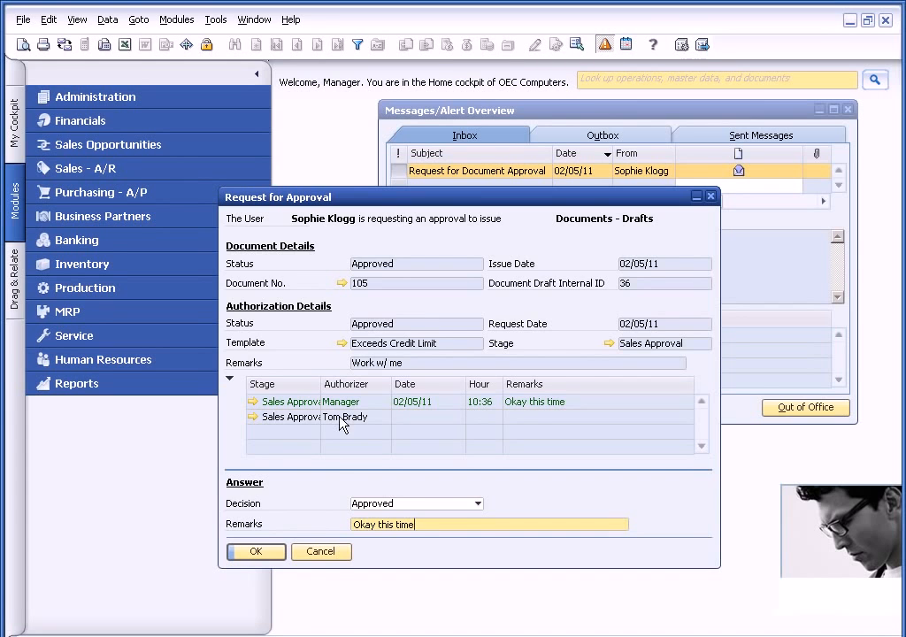
{"action": "left_click", "coordinate": [324, 554]}
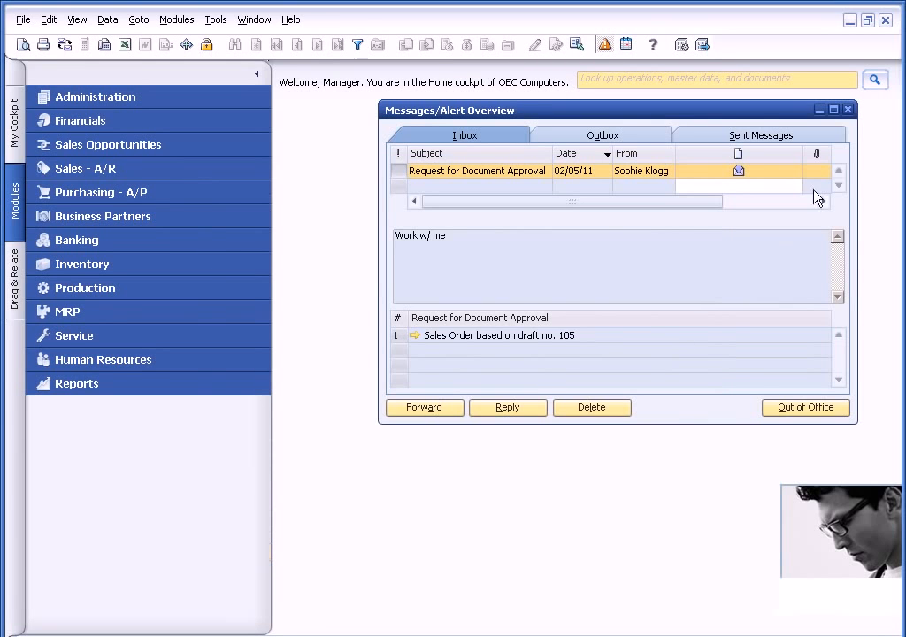
{"action": "left_click", "coordinate": [848, 111]}
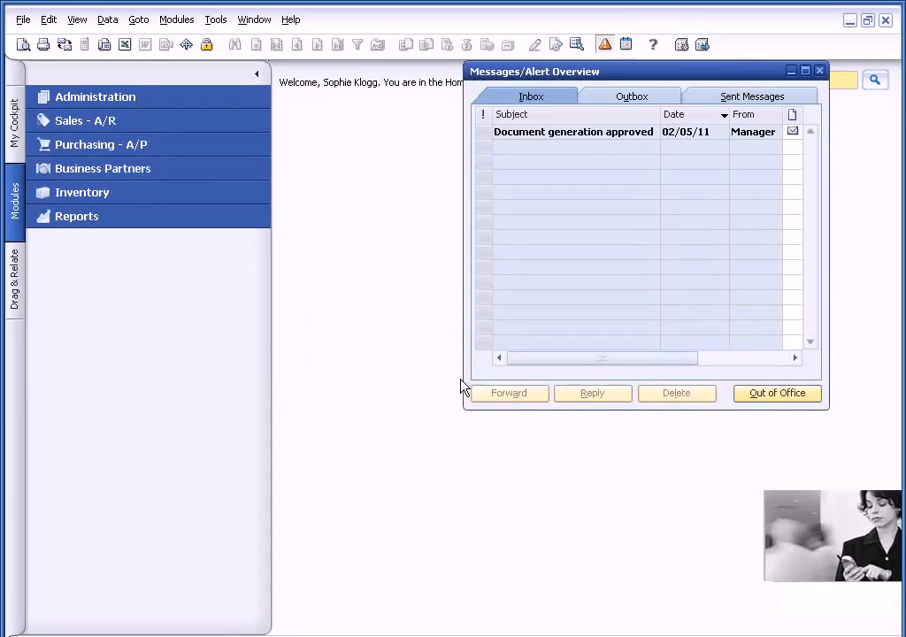
In the salesperson's session, open the draft sales order from the Document generation approved message and add it as a sales order.
{"action": "left_click", "coordinate": [618, 138]}
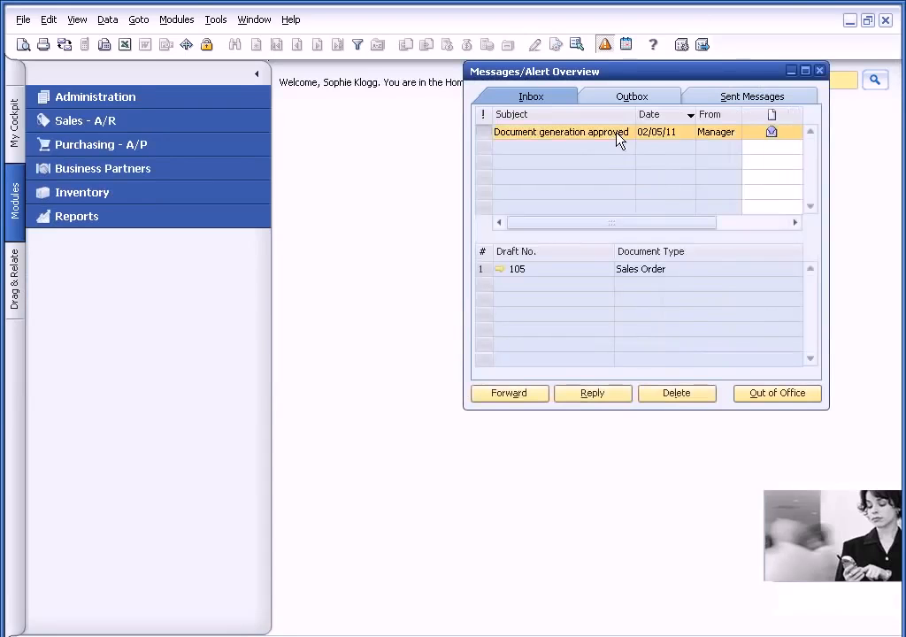
{"action": "left_click", "coordinate": [500, 270]}
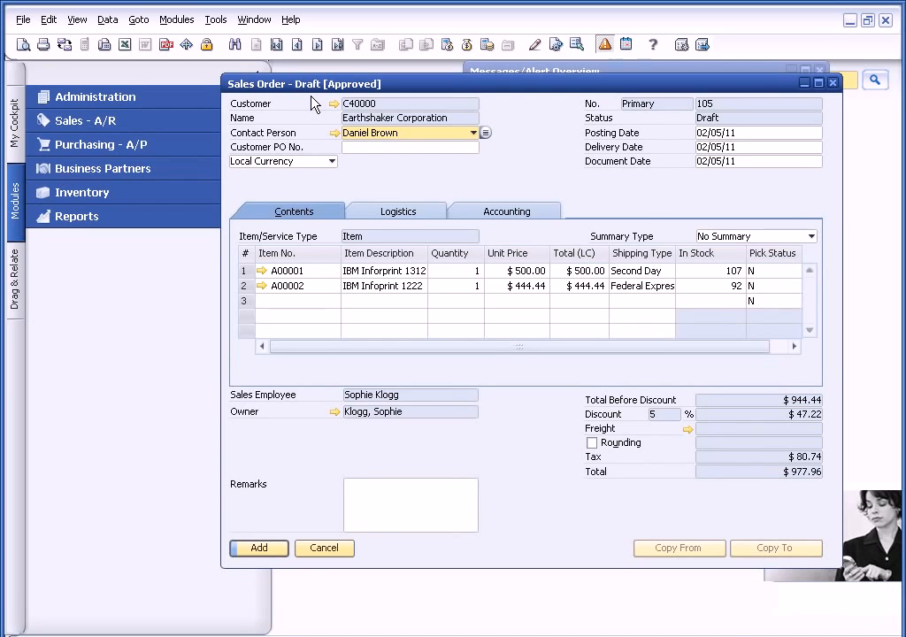
{"action": "left_click", "coordinate": [261, 548]}
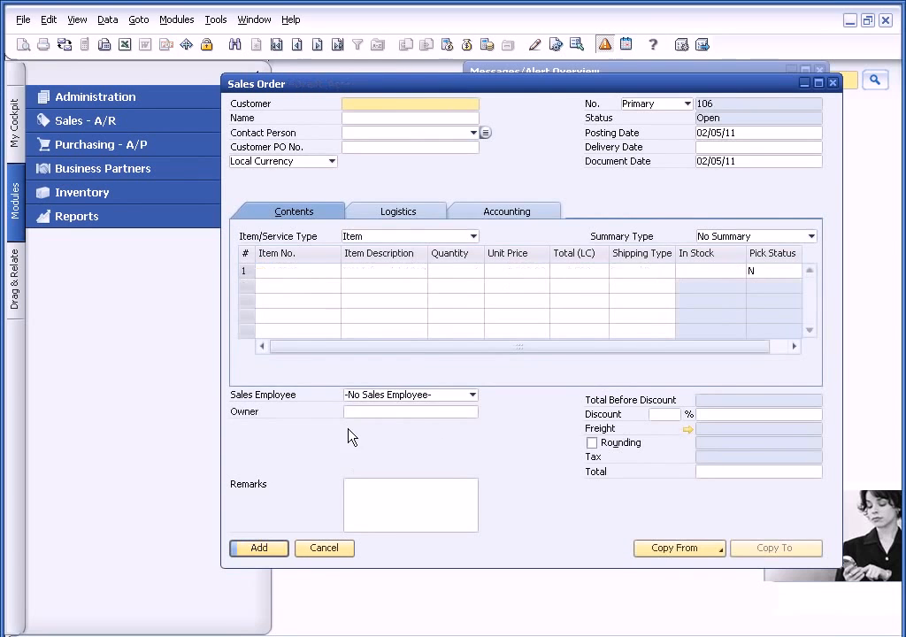
Look up the most recently added sales order to check it, and close the order and the message overview.
{"action": "left_click", "coordinate": [338, 44]}
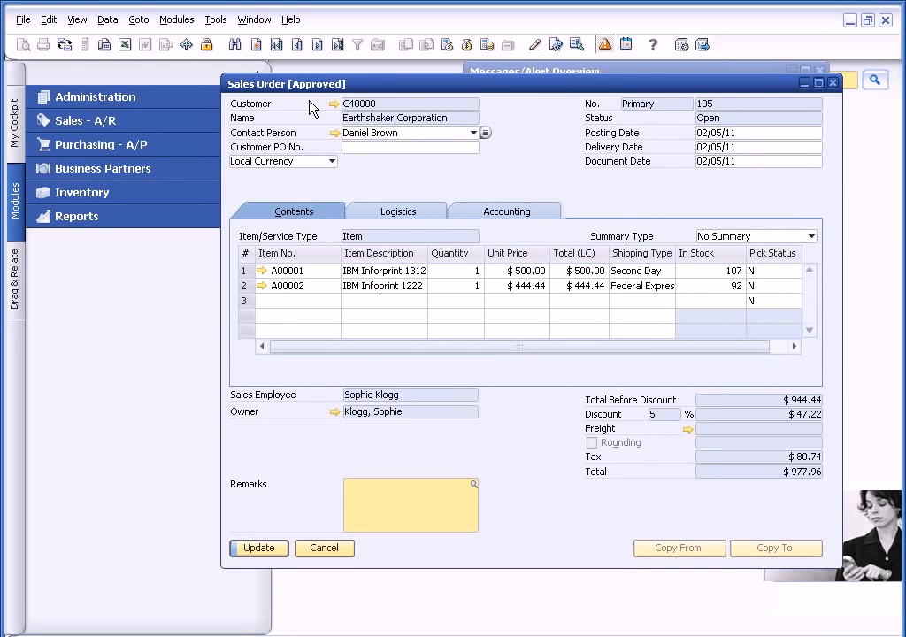
{"action": "left_click", "coordinate": [338, 548]}
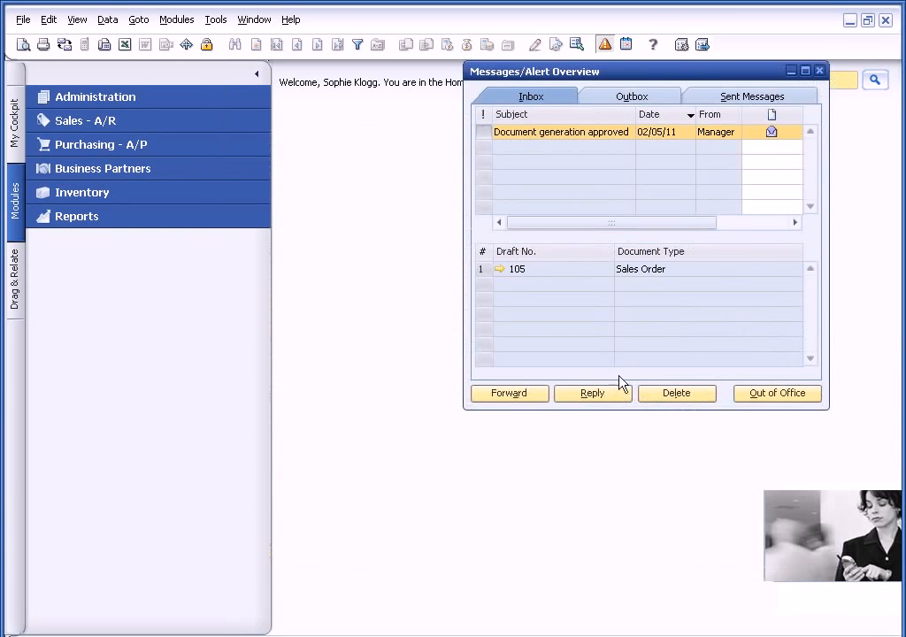
{"action": "left_click", "coordinate": [820, 71]}
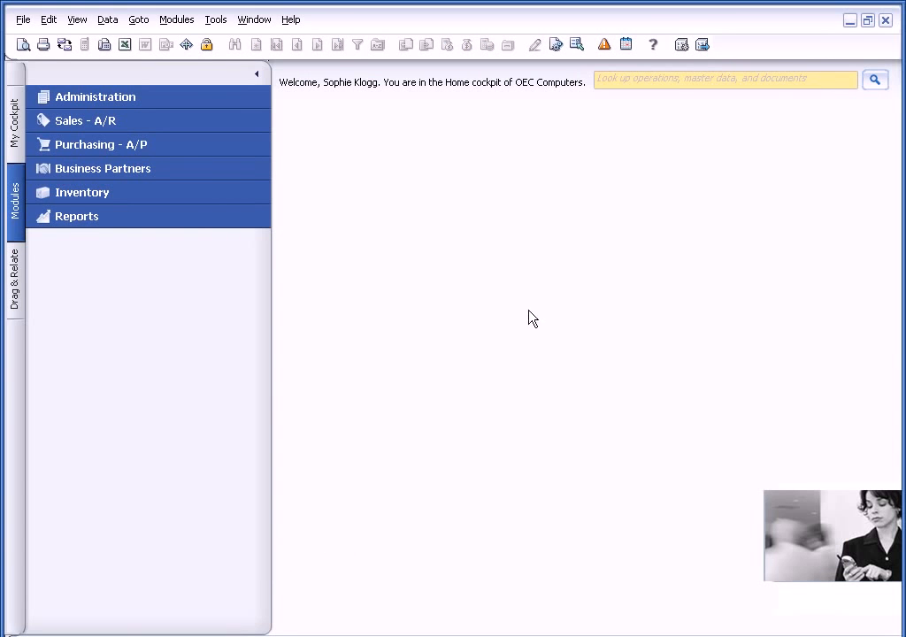